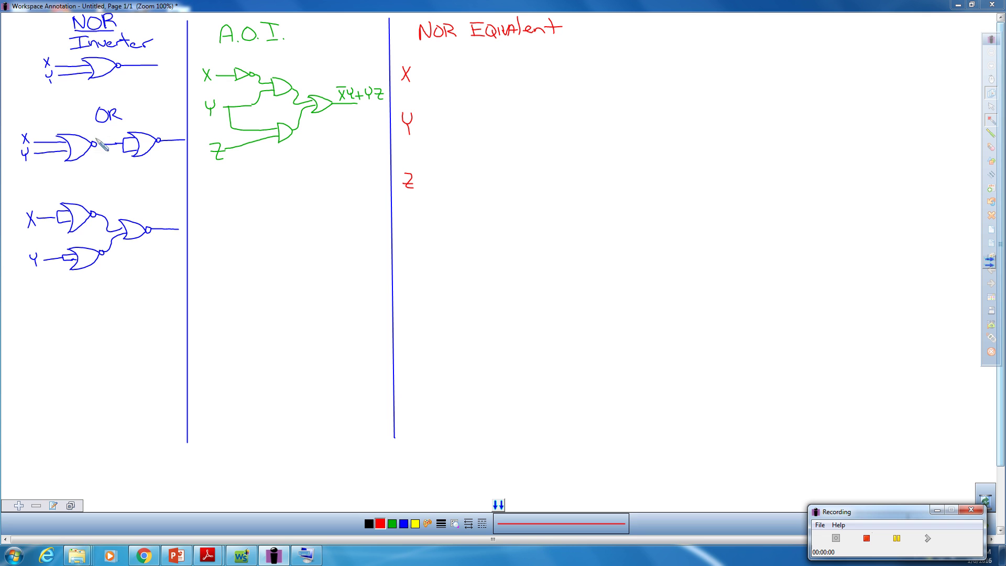
Write AND in blue above the bottom two-NOR circuit, then return to red ink
{"action": "left_click", "coordinate": [404, 523]}
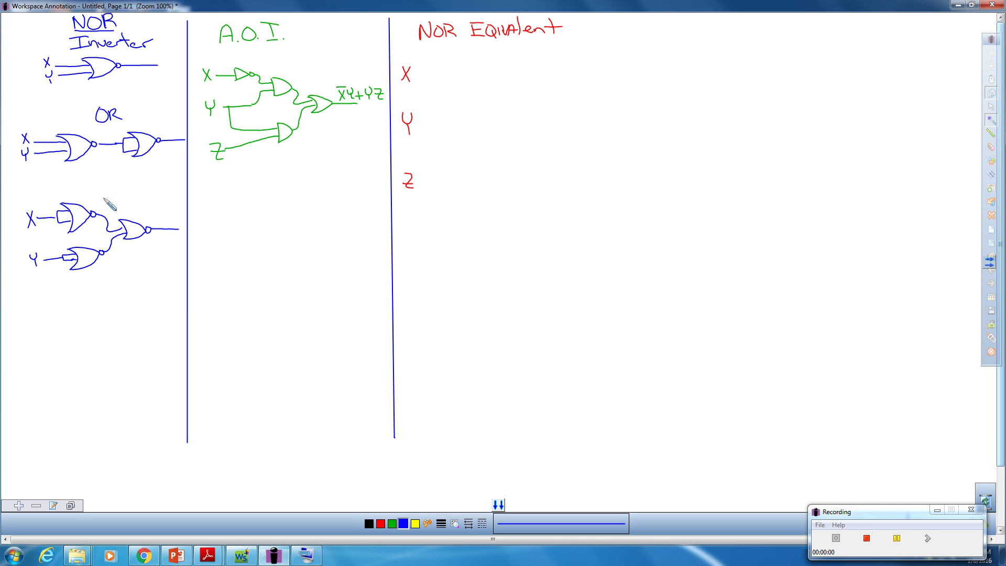
{"action": "mouse_move", "coordinate": [99, 203]}
{"action": "left_mouse_down"}
{"action": "mouse_move", "coordinate": [104, 192]}
{"action": "mouse_move", "coordinate": [123, 203]}
{"action": "left_mouse_up"}
{"action": "left_click", "coordinate": [381, 524]}
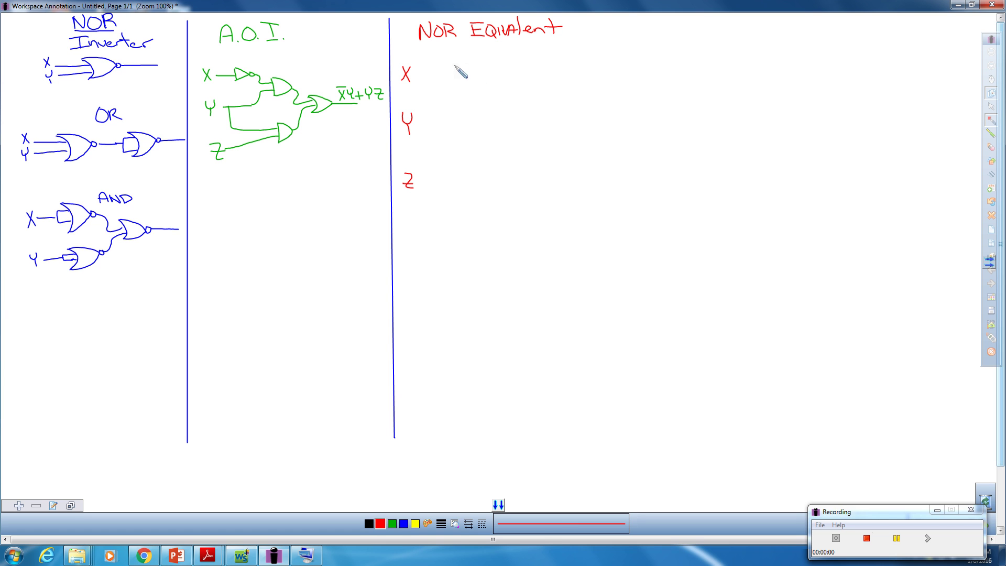
Draw a red NOR gate with an input stub on the X line, acting as an inverter
{"action": "mouse_move", "coordinate": [455, 66]}
{"action": "left_mouse_down"}
{"action": "mouse_move", "coordinate": [477, 71]}
{"action": "mouse_move", "coordinate": [460, 83]}
{"action": "mouse_move", "coordinate": [480, 73]}
{"action": "mouse_move", "coordinate": [440, 73]}
{"action": "mouse_move", "coordinate": [450, 74]}
{"action": "left_mouse_up"}
Draw two red NOR gates feeding a final NOR, wiring the inverted X and Y into them
{"action": "mouse_move", "coordinate": [514, 77]}
{"action": "left_mouse_down"}
{"action": "mouse_move", "coordinate": [517, 94]}
{"action": "mouse_move", "coordinate": [533, 84]}
{"action": "mouse_move", "coordinate": [519, 96]}
{"action": "mouse_move", "coordinate": [536, 82]}
{"action": "left_mouse_up"}
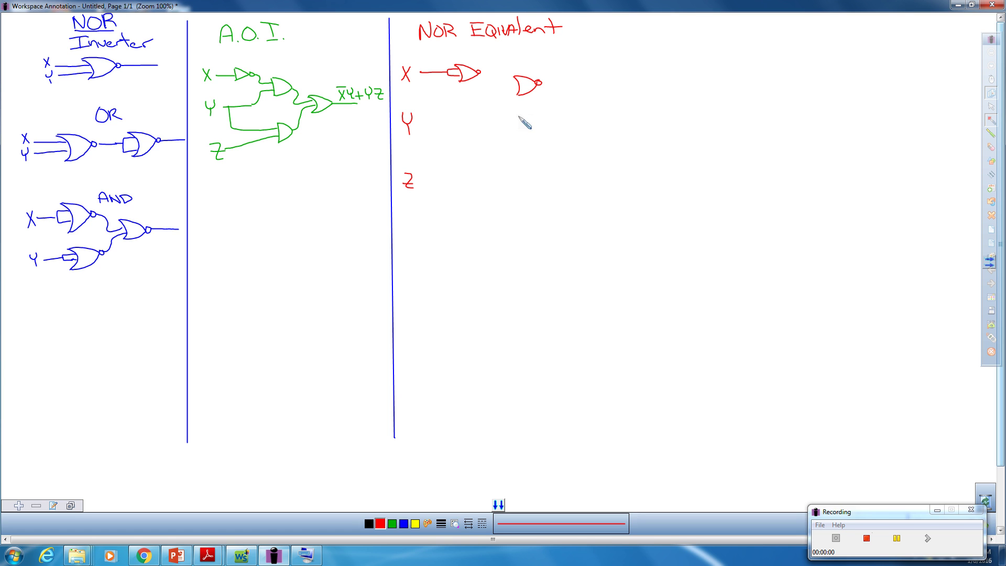
{"action": "mouse_move", "coordinate": [516, 115]}
{"action": "left_mouse_down"}
{"action": "mouse_move", "coordinate": [519, 130]}
{"action": "mouse_move", "coordinate": [544, 120]}
{"action": "left_mouse_up"}
{"action": "mouse_move", "coordinate": [562, 87]}
{"action": "left_mouse_down"}
{"action": "mouse_move", "coordinate": [577, 103]}
{"action": "mouse_move", "coordinate": [591, 95]}
{"action": "mouse_move", "coordinate": [541, 84]}
{"action": "mouse_move", "coordinate": [545, 96]}
{"action": "mouse_move", "coordinate": [570, 95]}
{"action": "mouse_move", "coordinate": [549, 120]}
{"action": "mouse_move", "coordinate": [570, 100]}
{"action": "left_mouse_up"}
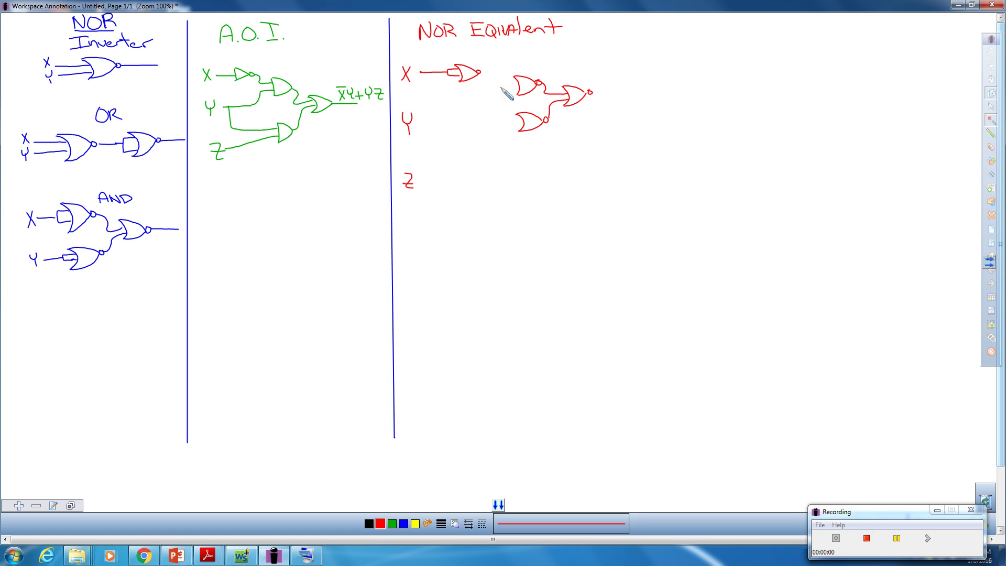
{"action": "mouse_move", "coordinate": [522, 85]}
{"action": "left_mouse_down"}
{"action": "mouse_move", "coordinate": [507, 83]}
{"action": "mouse_move", "coordinate": [506, 92]}
{"action": "mouse_move", "coordinate": [524, 94]}
{"action": "left_mouse_up"}
{"action": "left_click_drag", "start_coordinate": [484, 74], "coordinate": [502, 86]}
{"action": "mouse_move", "coordinate": [507, 118]}
{"action": "left_mouse_down"}
{"action": "mouse_move", "coordinate": [520, 127]}
{"action": "mouse_move", "coordinate": [422, 127]}
{"action": "left_mouse_up"}
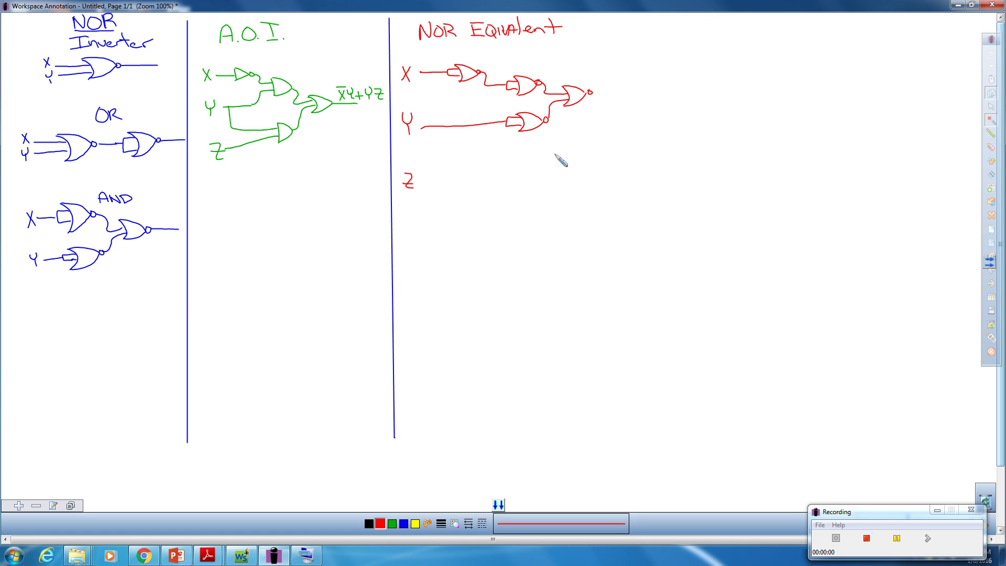
Draw three red NOR gates beside Z, wiring a Y branch and Z into the two input gates
{"action": "mouse_move", "coordinate": [519, 166]}
{"action": "left_mouse_down"}
{"action": "mouse_move", "coordinate": [543, 170]}
{"action": "mouse_move", "coordinate": [556, 177]}
{"action": "mouse_move", "coordinate": [526, 232]}
{"action": "mouse_move", "coordinate": [550, 213]}
{"action": "mouse_move", "coordinate": [524, 233]}
{"action": "mouse_move", "coordinate": [554, 213]}
{"action": "left_mouse_up"}
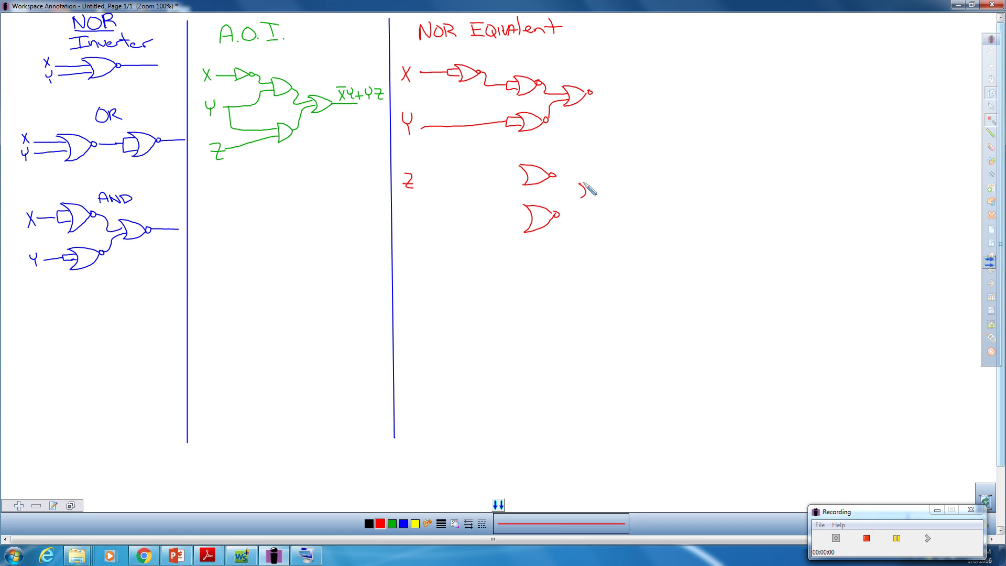
{"action": "mouse_move", "coordinate": [578, 183]}
{"action": "left_mouse_down"}
{"action": "mouse_move", "coordinate": [597, 193]}
{"action": "mouse_move", "coordinate": [608, 187]}
{"action": "mouse_move", "coordinate": [579, 184]}
{"action": "mouse_move", "coordinate": [566, 197]}
{"action": "mouse_move", "coordinate": [581, 191]}
{"action": "left_mouse_up"}
{"action": "mouse_move", "coordinate": [524, 169]}
{"action": "left_mouse_down"}
{"action": "mouse_move", "coordinate": [512, 174]}
{"action": "mouse_move", "coordinate": [526, 179]}
{"action": "left_mouse_up"}
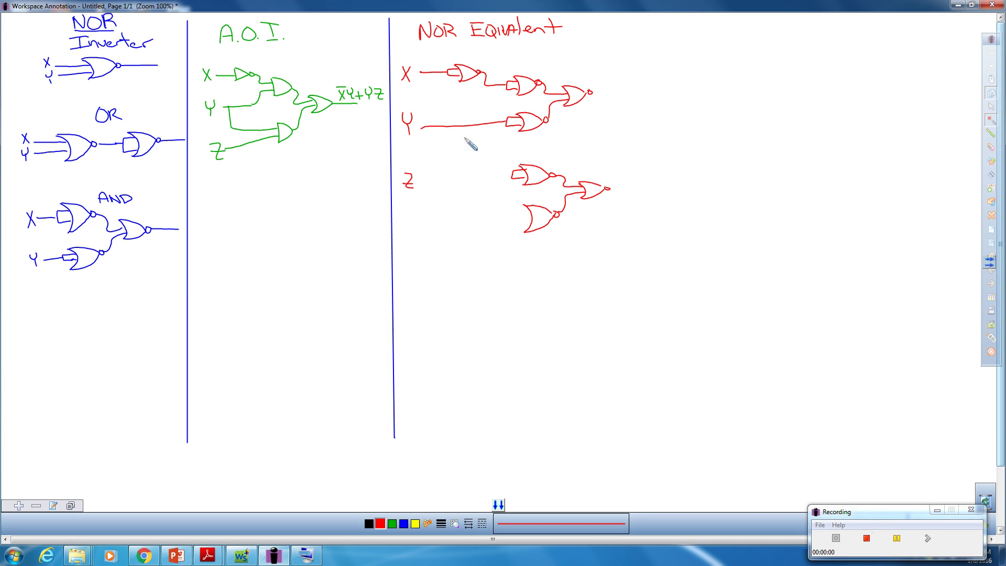
{"action": "mouse_move", "coordinate": [437, 127]}
{"action": "left_mouse_down"}
{"action": "mouse_move", "coordinate": [446, 176]}
{"action": "mouse_move", "coordinate": [507, 175]}
{"action": "left_mouse_up"}
{"action": "left_click_drag", "start_coordinate": [524, 214], "coordinate": [519, 229]}
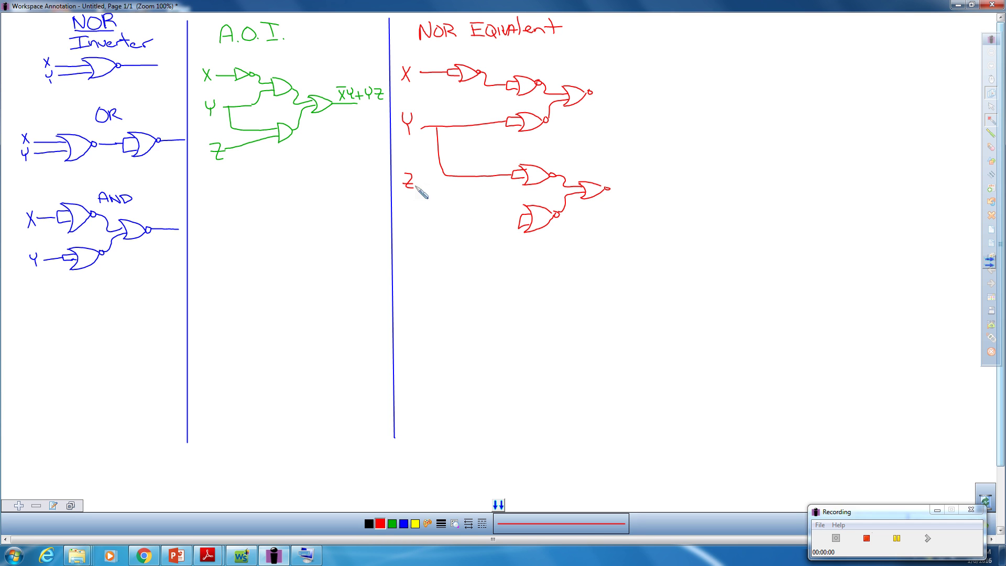
{"action": "mouse_move", "coordinate": [418, 187]}
{"action": "left_mouse_down"}
{"action": "mouse_move", "coordinate": [457, 222]}
{"action": "mouse_move", "coordinate": [525, 216]}
{"action": "left_mouse_up"}
In blue, draw a NOR gate and NOR inverter fed by both red outputs, plus an output wire
{"action": "left_click", "coordinate": [406, 523]}
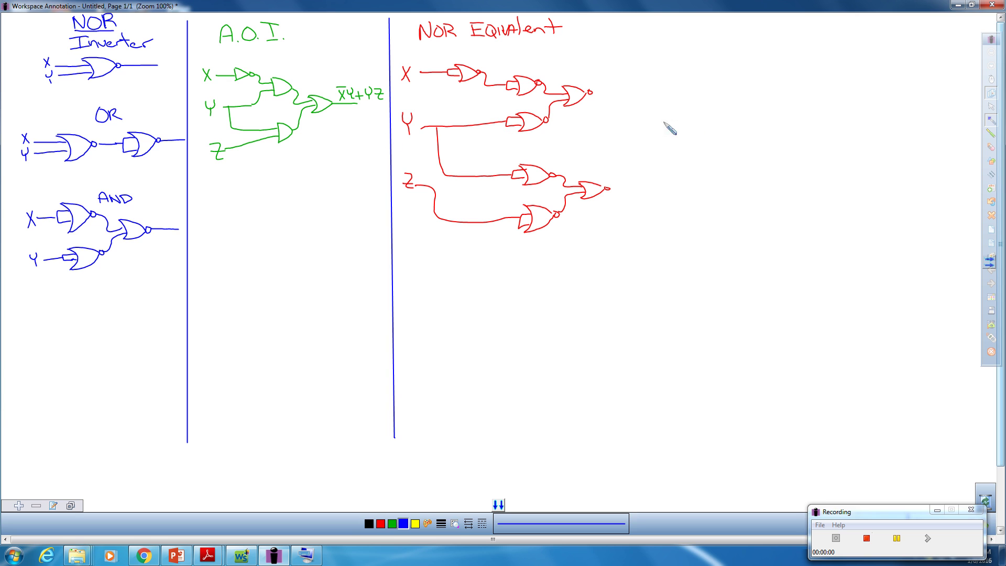
{"action": "mouse_move", "coordinate": [618, 124]}
{"action": "left_mouse_down"}
{"action": "mouse_move", "coordinate": [624, 140]}
{"action": "mouse_move", "coordinate": [658, 131]}
{"action": "left_mouse_up"}
{"action": "mouse_move", "coordinate": [660, 130]}
{"action": "left_mouse_down"}
{"action": "mouse_move", "coordinate": [692, 134]}
{"action": "mouse_move", "coordinate": [692, 122]}
{"action": "left_mouse_up"}
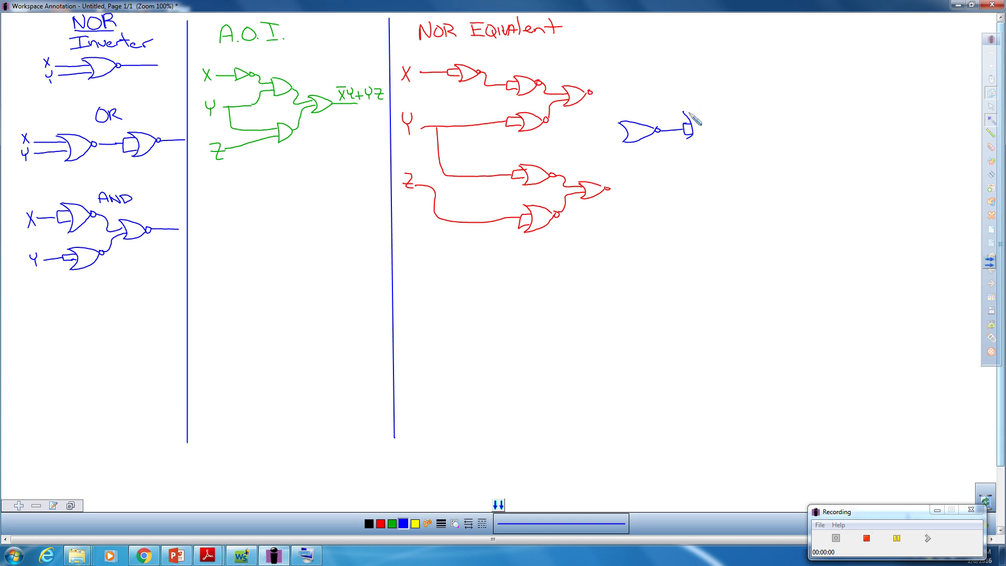
{"action": "mouse_move", "coordinate": [684, 112]}
{"action": "left_mouse_down"}
{"action": "mouse_move", "coordinate": [708, 125]}
{"action": "mouse_move", "coordinate": [697, 138]}
{"action": "mouse_move", "coordinate": [716, 122]}
{"action": "left_mouse_up"}
{"action": "mouse_move", "coordinate": [593, 94]}
{"action": "left_mouse_down"}
{"action": "mouse_move", "coordinate": [595, 122]}
{"action": "mouse_move", "coordinate": [621, 128]}
{"action": "left_mouse_up"}
{"action": "left_click_drag", "start_coordinate": [610, 187], "coordinate": [624, 132]}
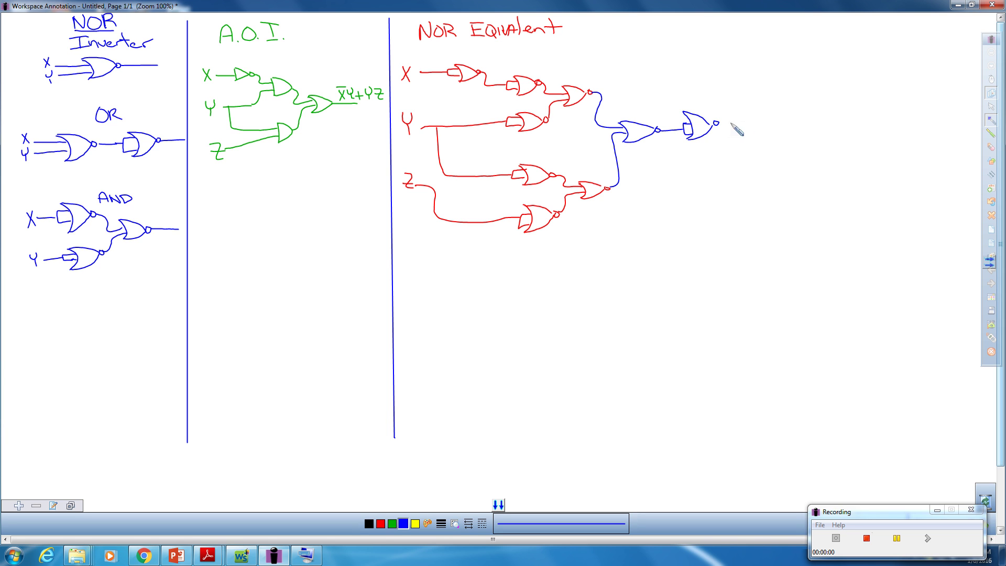
{"action": "left_click_drag", "start_coordinate": [722, 124], "coordinate": [760, 123]}
Strike out the first two red NOR gates on the X line with black crosses
{"action": "left_click", "coordinate": [368, 525]}
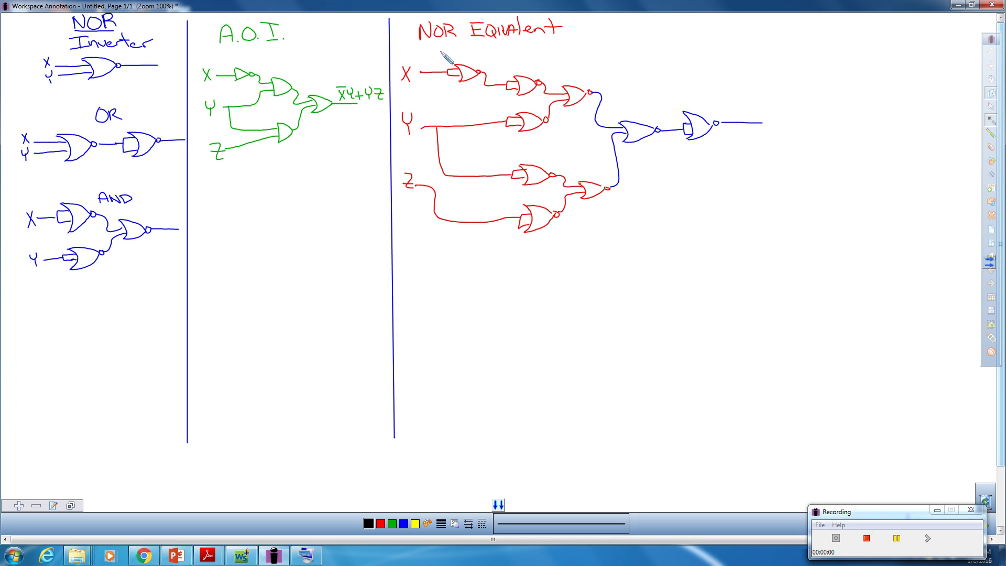
{"action": "left_click_drag", "start_coordinate": [440, 50], "coordinate": [484, 93]}
{"action": "left_click_drag", "start_coordinate": [486, 58], "coordinate": [438, 97]}
{"action": "left_click_drag", "start_coordinate": [502, 63], "coordinate": [530, 96]}
{"action": "left_click_drag", "start_coordinate": [549, 54], "coordinate": [499, 100]}
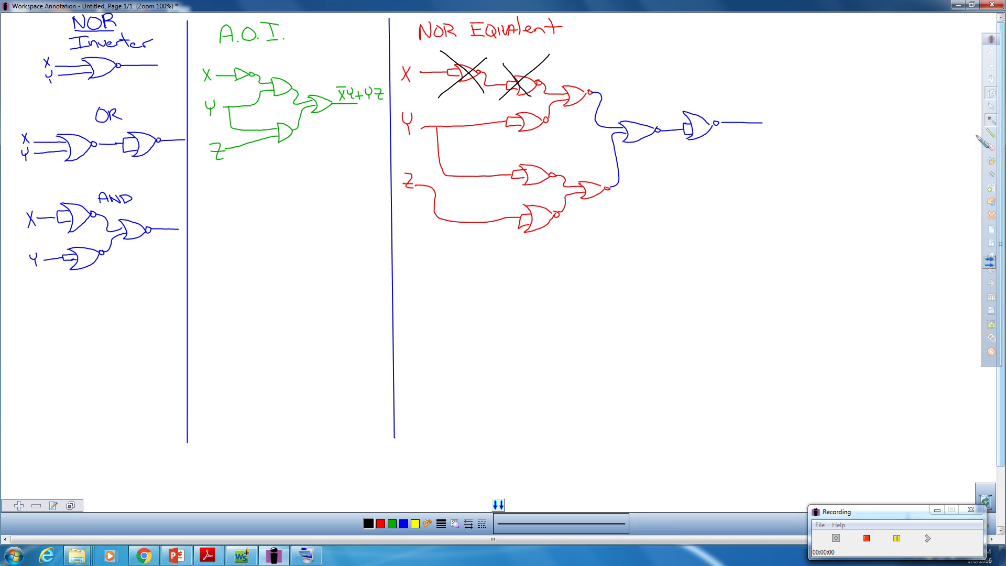
Draw a blue dividing line across the column below the NOR-equivalent circuit
{"action": "left_click", "coordinate": [991, 176]}
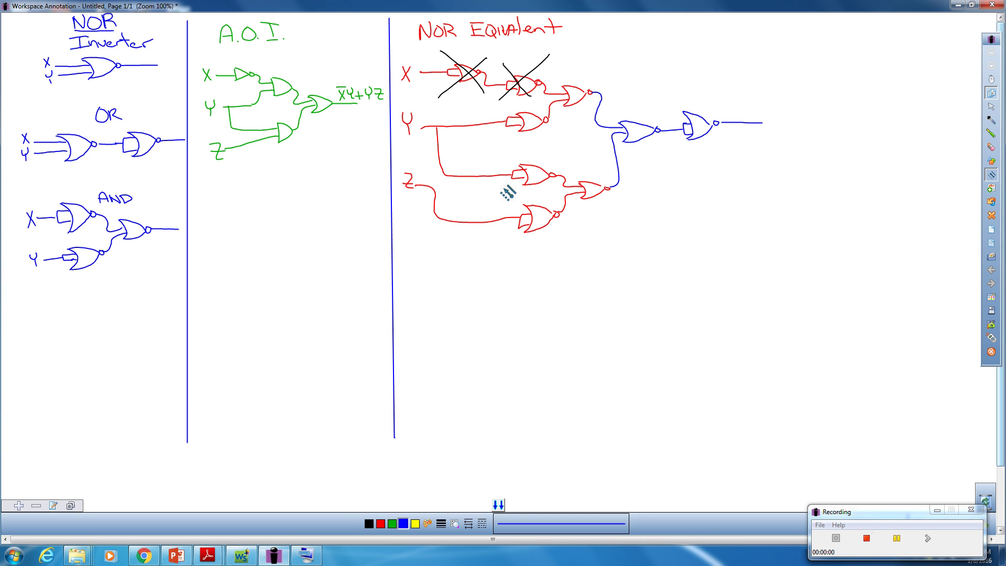
{"action": "left_click_drag", "start_coordinate": [402, 241], "coordinate": [654, 232]}
{"action": "left_click_drag", "start_coordinate": [717, 237], "coordinate": [943, 232]}
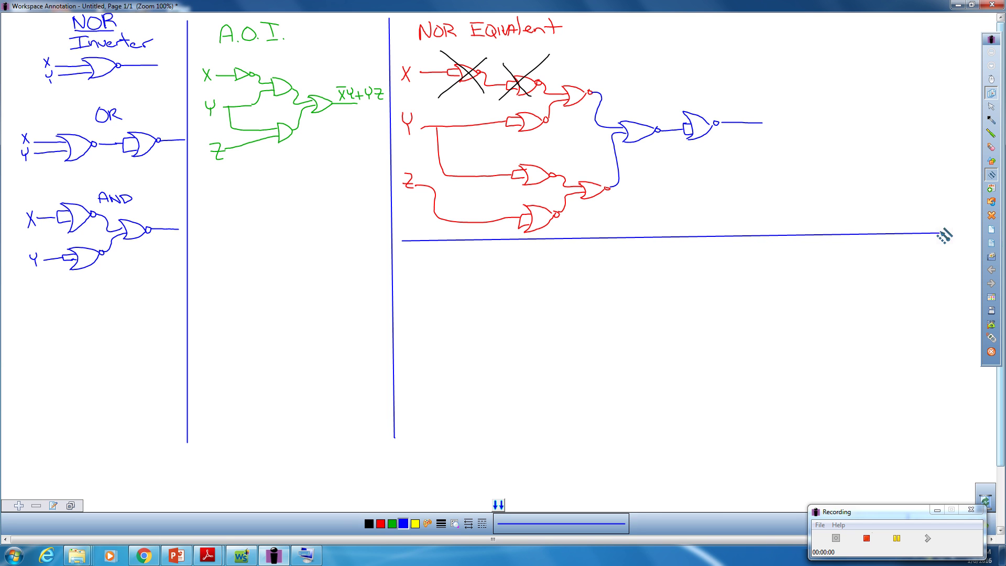
{"action": "left_click", "coordinate": [991, 120]}
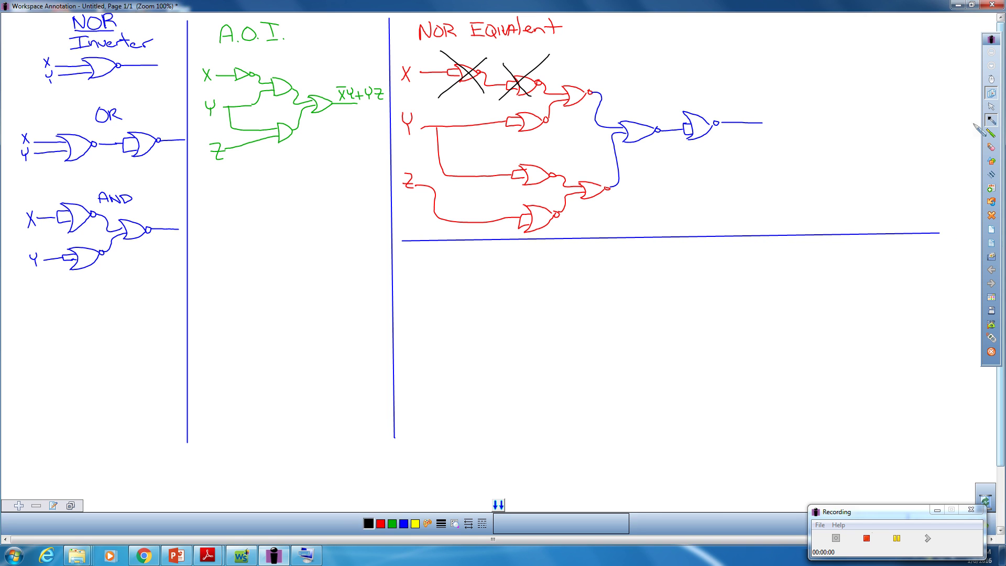
In red, label inputs X and Y below the divider and draw their gates with input wires
{"action": "left_click", "coordinate": [382, 524]}
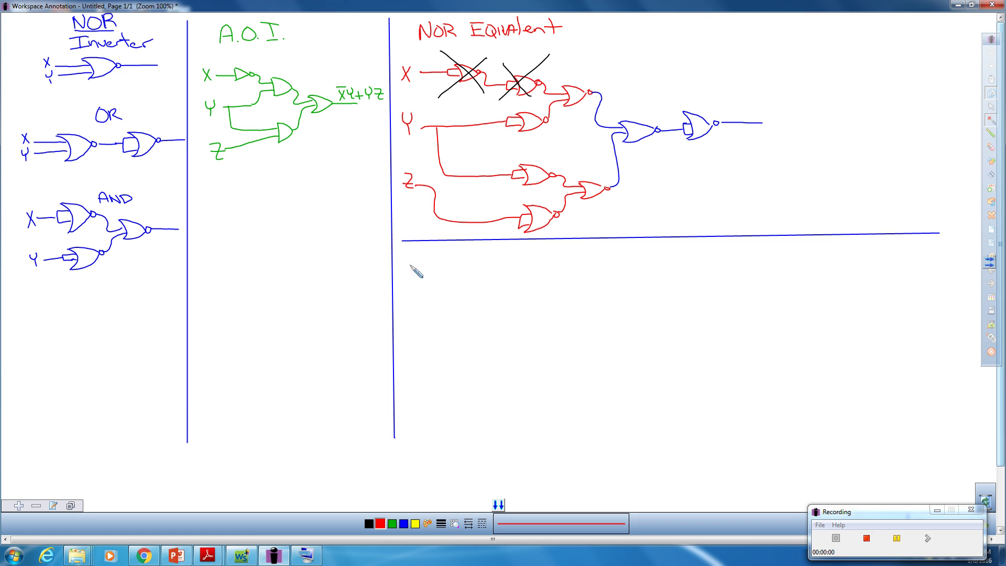
{"action": "mouse_move", "coordinate": [410, 266]}
{"action": "left_mouse_down"}
{"action": "mouse_move", "coordinate": [422, 283]}
{"action": "mouse_move", "coordinate": [412, 284]}
{"action": "left_mouse_up"}
{"action": "mouse_move", "coordinate": [502, 272]}
{"action": "left_mouse_down"}
{"action": "mouse_move", "coordinate": [537, 276]}
{"action": "mouse_move", "coordinate": [506, 297]}
{"action": "mouse_move", "coordinate": [540, 277]}
{"action": "left_mouse_up"}
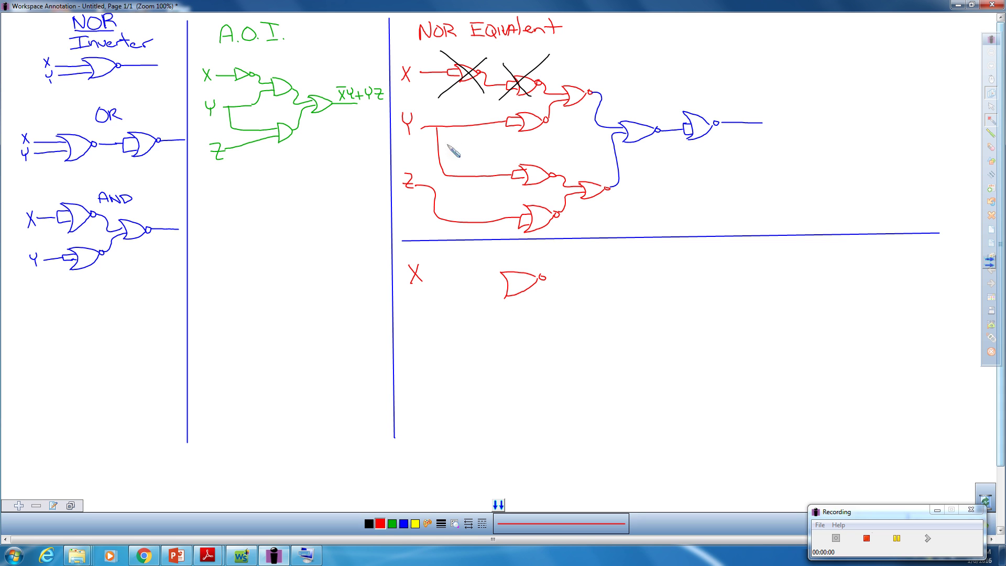
{"action": "mouse_move", "coordinate": [412, 323]}
{"action": "left_mouse_down"}
{"action": "mouse_move", "coordinate": [416, 334]}
{"action": "mouse_move", "coordinate": [421, 323]}
{"action": "mouse_move", "coordinate": [419, 346]}
{"action": "left_mouse_up"}
{"action": "mouse_move", "coordinate": [503, 321]}
{"action": "left_mouse_down"}
{"action": "mouse_move", "coordinate": [540, 328]}
{"action": "mouse_move", "coordinate": [514, 344]}
{"action": "mouse_move", "coordinate": [544, 331]}
{"action": "mouse_move", "coordinate": [506, 335]}
{"action": "left_mouse_up"}
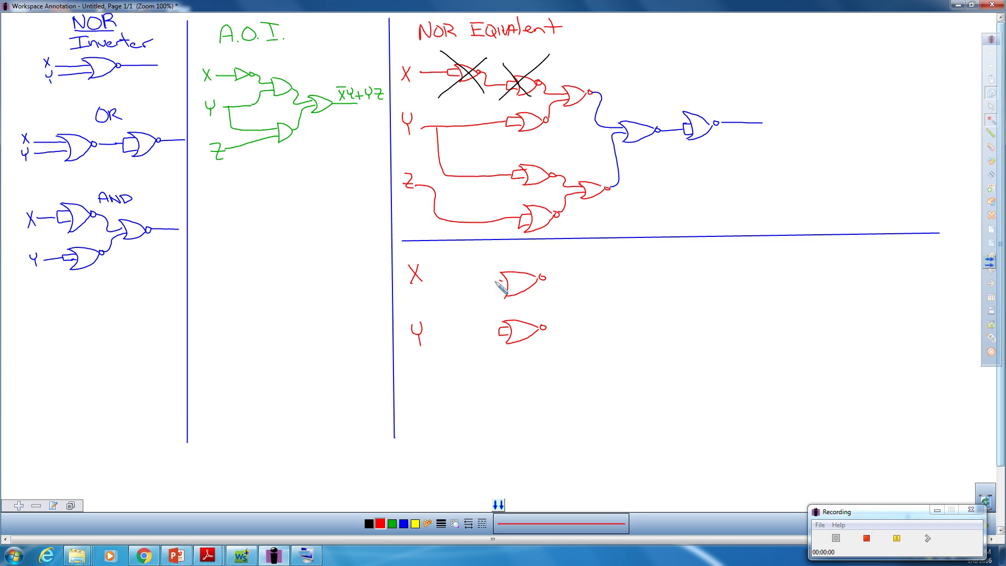
{"action": "left_click_drag", "start_coordinate": [496, 288], "coordinate": [425, 275]}
{"action": "left_click_drag", "start_coordinate": [497, 332], "coordinate": [427, 333]}
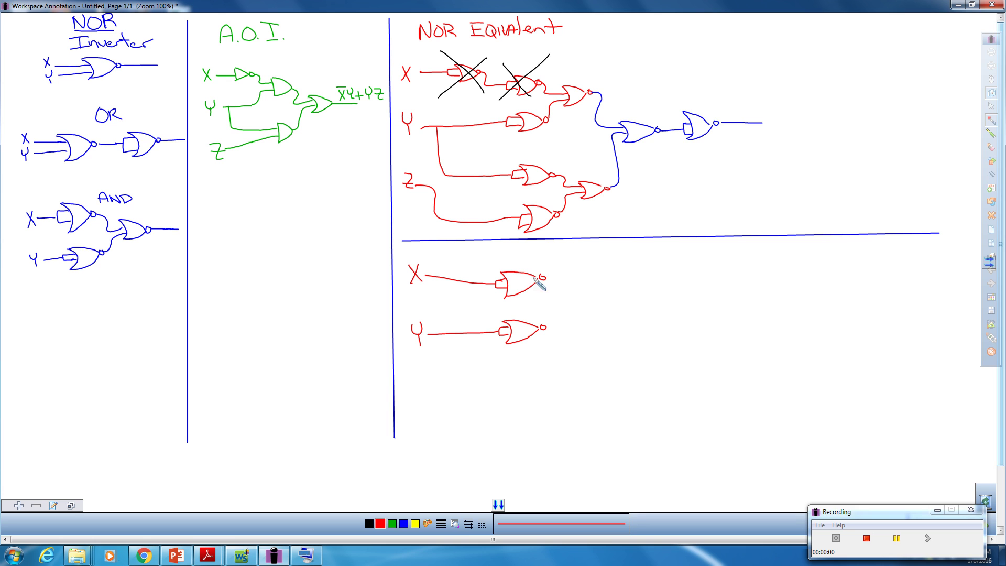
Erase the X gate, redraw it further right, and feed the Y gate's output into it
{"action": "left_click", "coordinate": [992, 146]}
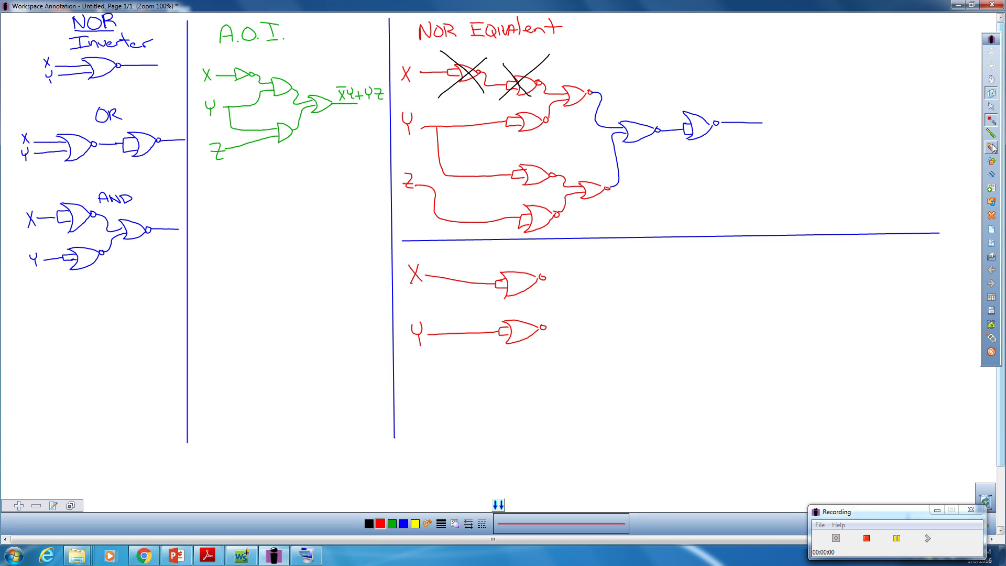
{"action": "left_click_drag", "start_coordinate": [498, 270], "coordinate": [520, 277]}
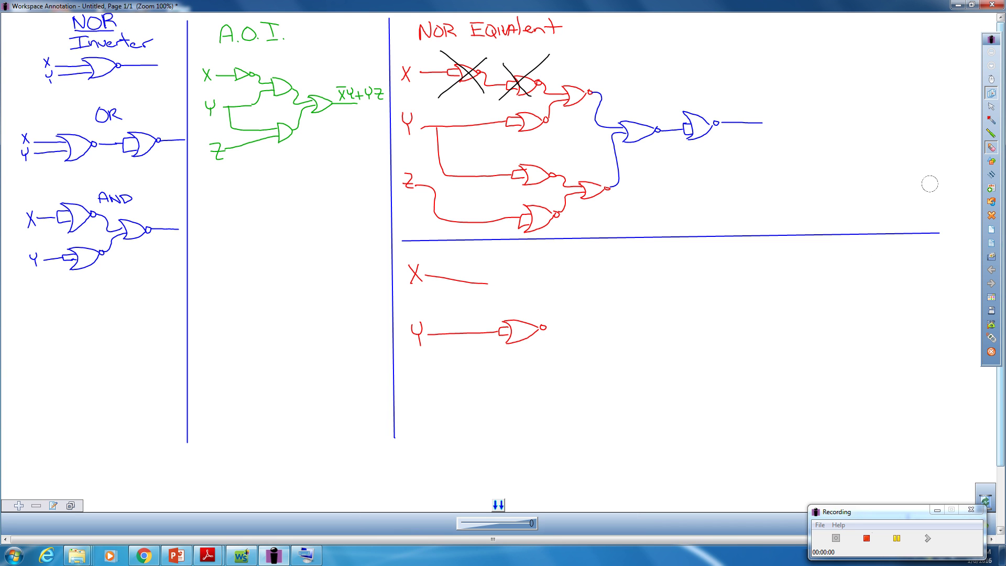
{"action": "left_click", "coordinate": [991, 121]}
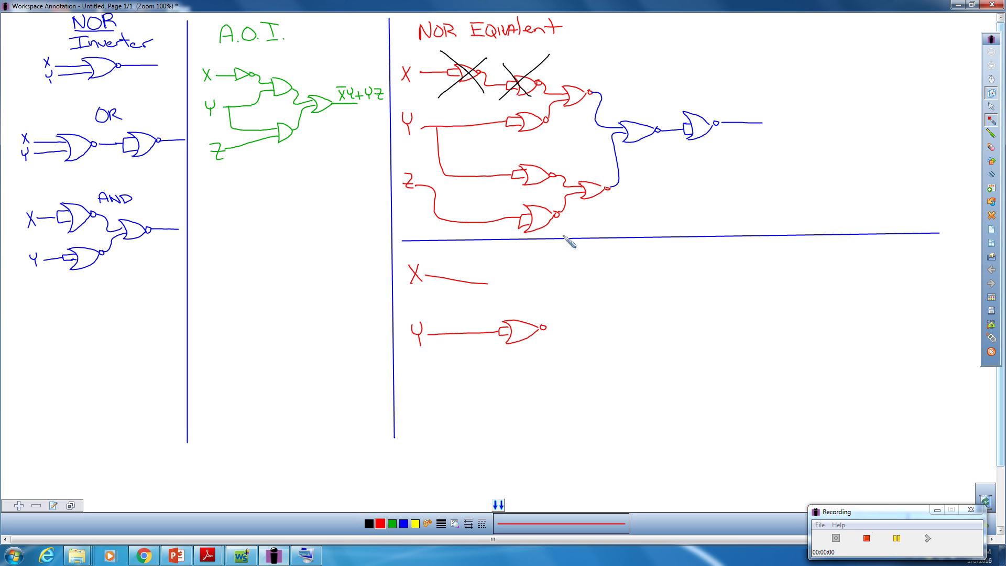
{"action": "mouse_move", "coordinate": [527, 260]}
{"action": "left_mouse_down"}
{"action": "mouse_move", "coordinate": [532, 290]}
{"action": "mouse_move", "coordinate": [526, 260]}
{"action": "mouse_move", "coordinate": [567, 275]}
{"action": "mouse_move", "coordinate": [533, 290]}
{"action": "mouse_move", "coordinate": [562, 273]}
{"action": "left_mouse_up"}
{"action": "left_click_drag", "start_coordinate": [489, 285], "coordinate": [529, 269]}
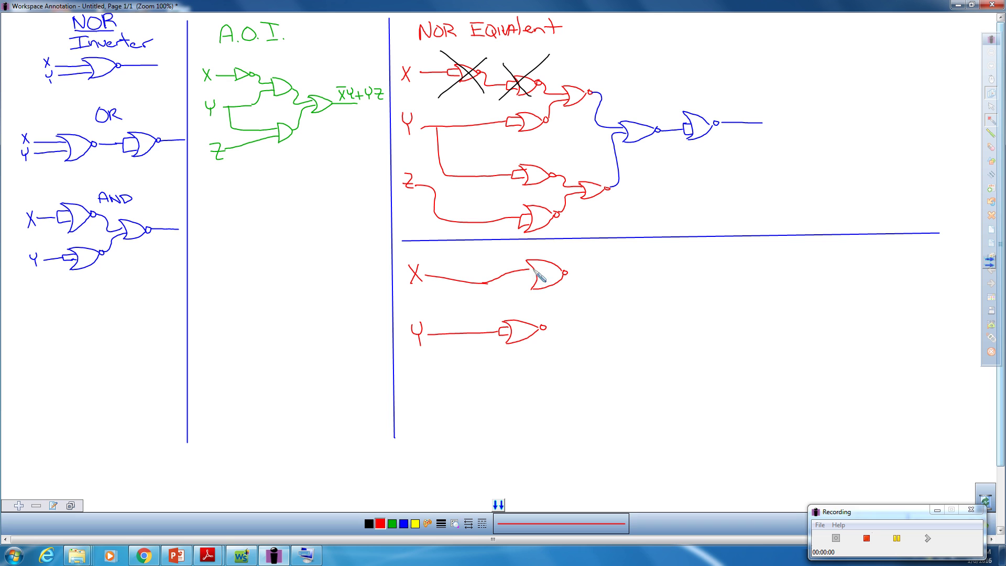
{"action": "mouse_move", "coordinate": [546, 328]}
{"action": "left_mouse_down"}
{"action": "mouse_move", "coordinate": [551, 306]}
{"action": "mouse_move", "coordinate": [507, 293]}
{"action": "mouse_move", "coordinate": [536, 278]}
{"action": "left_mouse_up"}
Add two more NOR gates below for Y and Z, running a Y wire down to them
{"action": "mouse_move", "coordinate": [528, 368]}
{"action": "left_mouse_down"}
{"action": "mouse_move", "coordinate": [534, 389]}
{"action": "mouse_move", "coordinate": [564, 376]}
{"action": "left_mouse_up"}
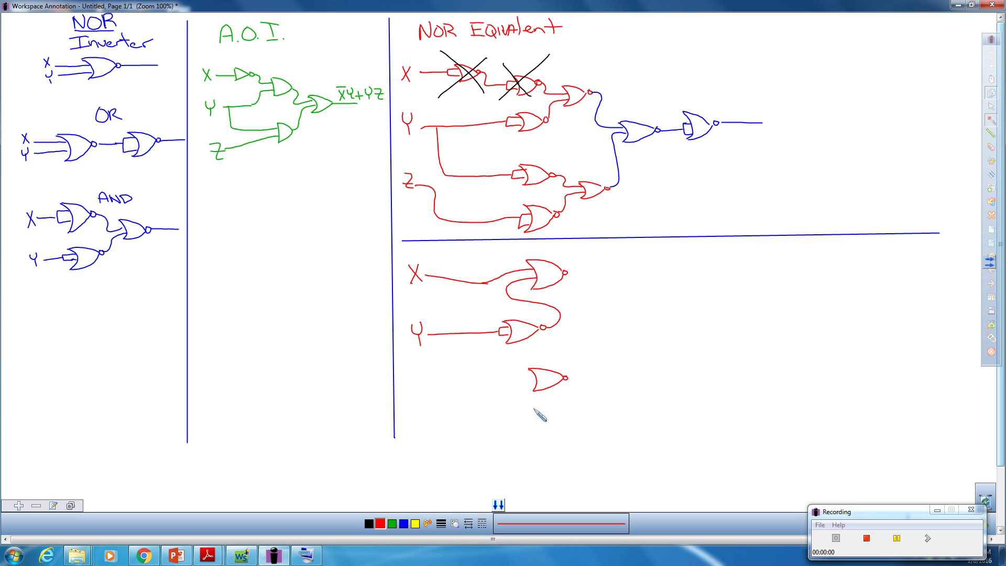
{"action": "mouse_move", "coordinate": [534, 409]}
{"action": "left_mouse_down"}
{"action": "mouse_move", "coordinate": [539, 430]}
{"action": "mouse_move", "coordinate": [611, 388]}
{"action": "mouse_move", "coordinate": [597, 402]}
{"action": "mouse_move", "coordinate": [611, 389]}
{"action": "mouse_move", "coordinate": [572, 392]}
{"action": "mouse_move", "coordinate": [586, 399]}
{"action": "left_mouse_up"}
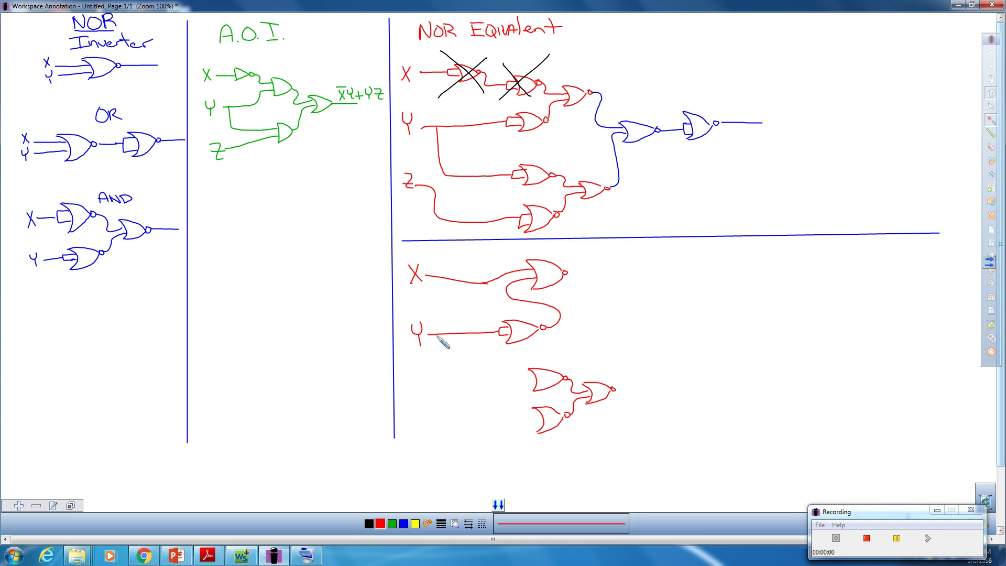
{"action": "mouse_move", "coordinate": [437, 334]}
{"action": "left_mouse_down"}
{"action": "mouse_move", "coordinate": [446, 380]}
{"action": "mouse_move", "coordinate": [526, 373]}
{"action": "left_mouse_up"}
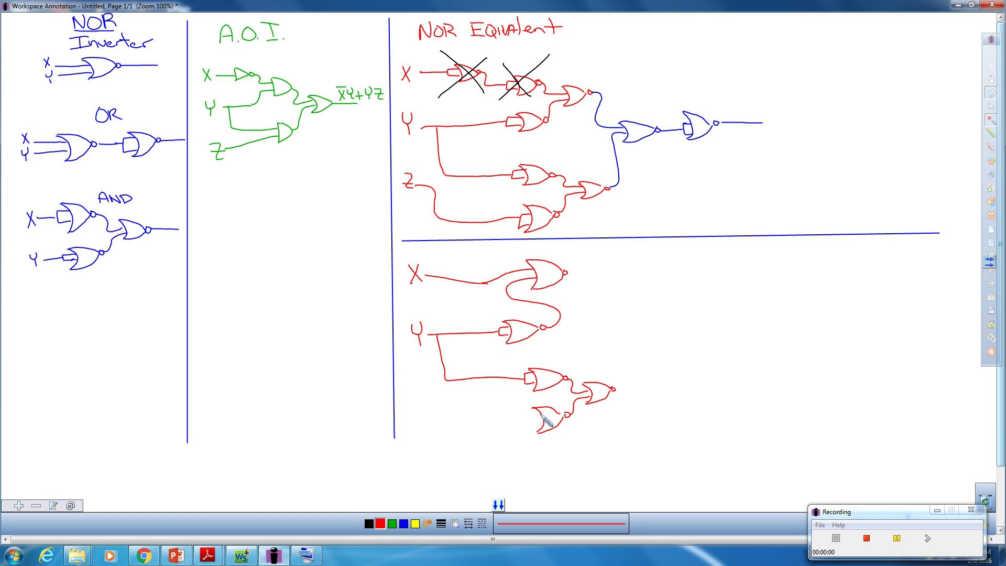
{"action": "mouse_move", "coordinate": [533, 407]}
{"action": "left_mouse_down"}
{"action": "mouse_move", "coordinate": [530, 423]}
{"action": "mouse_move", "coordinate": [419, 408]}
{"action": "mouse_move", "coordinate": [423, 424]}
{"action": "mouse_move", "coordinate": [422, 414]}
{"action": "left_mouse_up"}
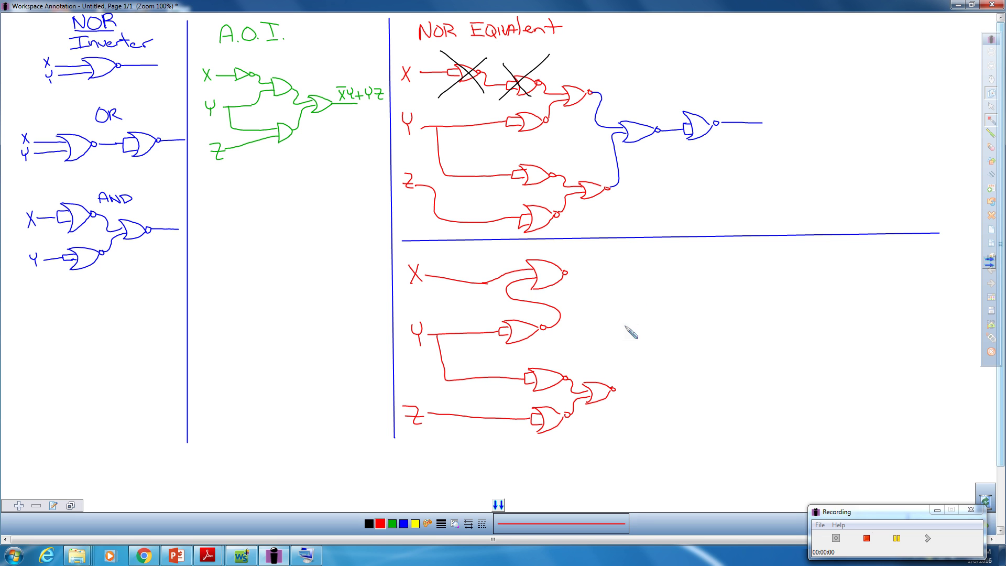
Draw the right-hand NOR gate fed by both upper and lower gate outputs, with an output wire
{"action": "mouse_move", "coordinate": [607, 311]}
{"action": "left_mouse_down"}
{"action": "mouse_move", "coordinate": [613, 336]}
{"action": "mouse_move", "coordinate": [636, 318]}
{"action": "mouse_move", "coordinate": [676, 326]}
{"action": "mouse_move", "coordinate": [672, 334]}
{"action": "mouse_move", "coordinate": [687, 306]}
{"action": "mouse_move", "coordinate": [698, 311]}
{"action": "mouse_move", "coordinate": [681, 306]}
{"action": "mouse_move", "coordinate": [694, 313]}
{"action": "mouse_move", "coordinate": [689, 329]}
{"action": "mouse_move", "coordinate": [707, 312]}
{"action": "left_mouse_up"}
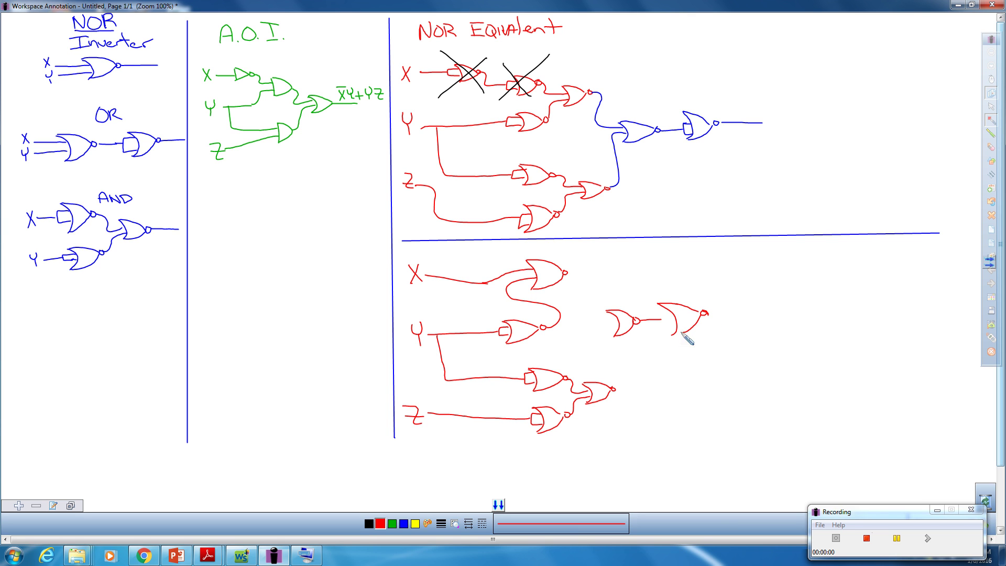
{"action": "mouse_move", "coordinate": [682, 332]}
{"action": "left_mouse_down"}
{"action": "mouse_move", "coordinate": [656, 319]}
{"action": "mouse_move", "coordinate": [674, 313]}
{"action": "mouse_move", "coordinate": [661, 311]}
{"action": "mouse_move", "coordinate": [673, 328]}
{"action": "left_mouse_up"}
{"action": "mouse_move", "coordinate": [570, 272]}
{"action": "left_mouse_down"}
{"action": "mouse_move", "coordinate": [583, 296]}
{"action": "mouse_move", "coordinate": [576, 321]}
{"action": "mouse_move", "coordinate": [610, 323]}
{"action": "left_mouse_up"}
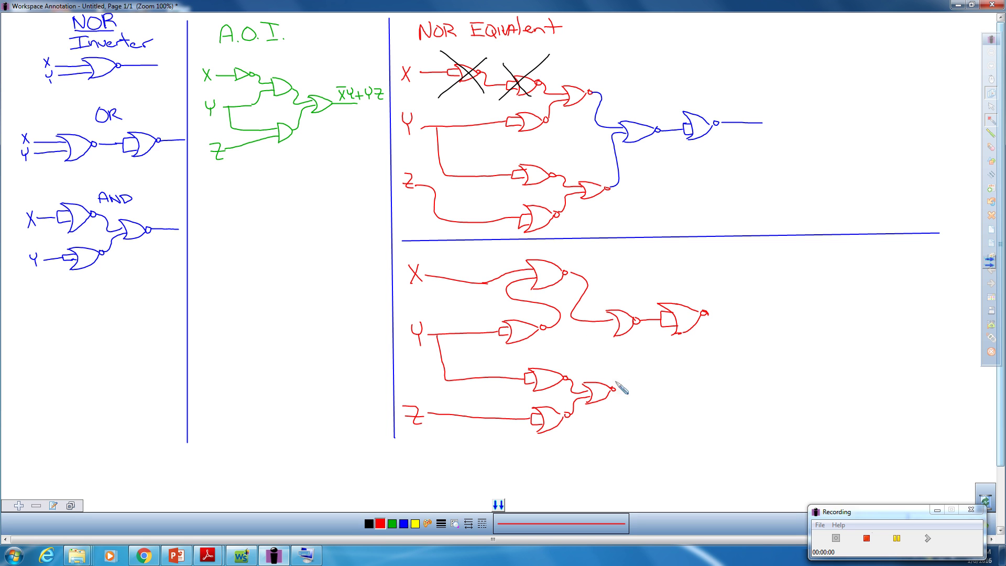
{"action": "mouse_move", "coordinate": [618, 389]}
{"action": "left_mouse_down"}
{"action": "mouse_move", "coordinate": [595, 338]}
{"action": "mouse_move", "coordinate": [608, 328]}
{"action": "left_mouse_up"}
{"action": "left_click_drag", "start_coordinate": [708, 313], "coordinate": [736, 312]}
Write blue labels X, Ȳ, Z̄ and the NOR outputs of X,Ȳ and Ȳ,Z̄ at the gates
{"action": "left_click", "coordinate": [403, 523]}
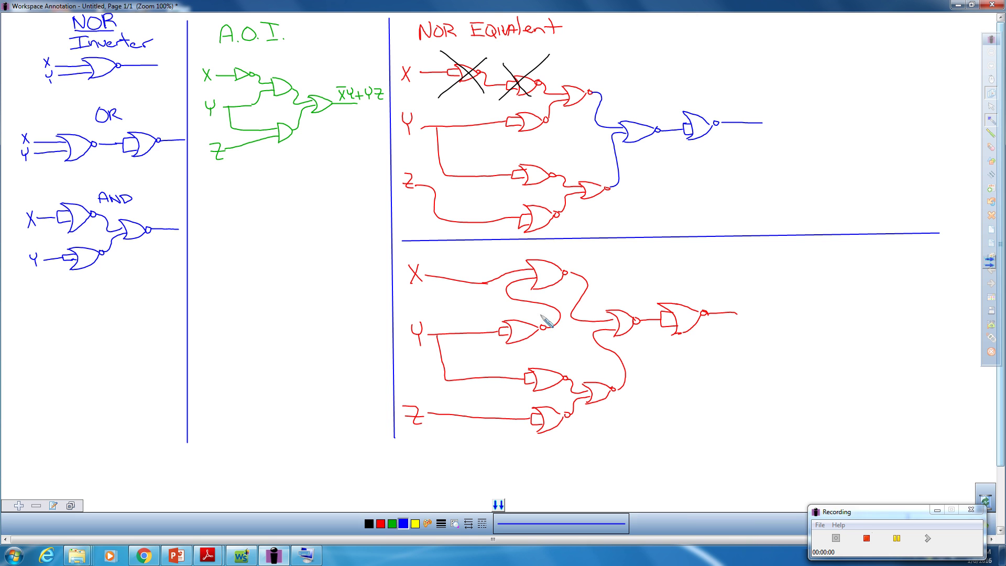
{"action": "left_click_drag", "start_coordinate": [538, 312], "coordinate": [544, 313]}
{"action": "left_click_drag", "start_coordinate": [541, 316], "coordinate": [541, 321]}
{"action": "left_click_drag", "start_coordinate": [535, 308], "coordinate": [545, 309]}
{"action": "left_click_drag", "start_coordinate": [518, 261], "coordinate": [512, 268]}
{"action": "mouse_move", "coordinate": [579, 265]}
{"action": "left_mouse_down"}
{"action": "mouse_move", "coordinate": [580, 273]}
{"action": "mouse_move", "coordinate": [592, 267]}
{"action": "left_mouse_up"}
{"action": "mouse_move", "coordinate": [604, 259]}
{"action": "left_mouse_down"}
{"action": "mouse_move", "coordinate": [586, 259]}
{"action": "mouse_move", "coordinate": [601, 255]}
{"action": "left_mouse_up"}
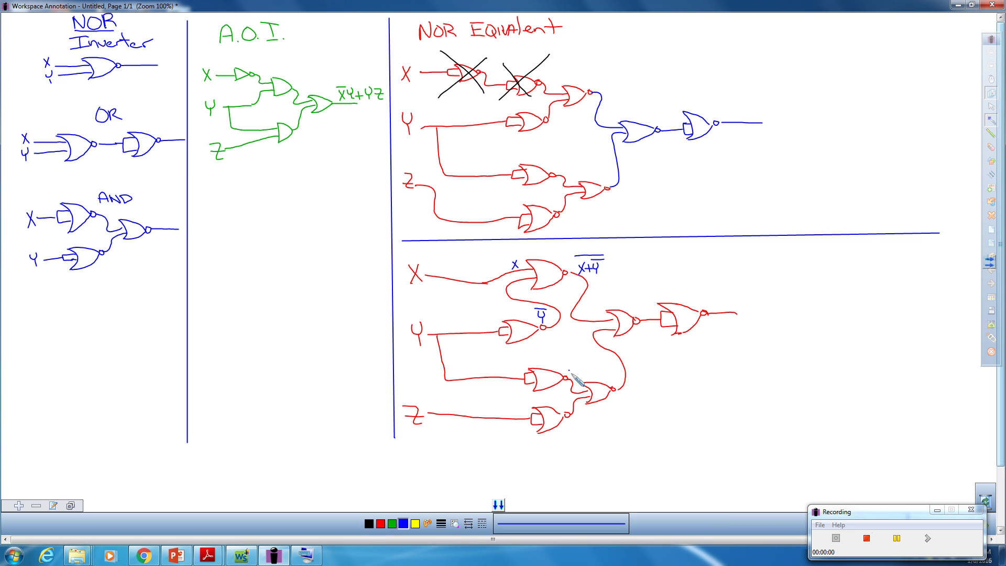
{"action": "mouse_move", "coordinate": [567, 368]}
{"action": "left_mouse_down"}
{"action": "mouse_move", "coordinate": [570, 376]}
{"action": "mouse_move", "coordinate": [574, 364]}
{"action": "left_mouse_up"}
{"action": "mouse_move", "coordinate": [572, 421]}
{"action": "left_mouse_down"}
{"action": "mouse_move", "coordinate": [580, 427]}
{"action": "mouse_move", "coordinate": [580, 418]}
{"action": "left_mouse_up"}
{"action": "mouse_move", "coordinate": [618, 397]}
{"action": "left_mouse_down"}
{"action": "mouse_move", "coordinate": [623, 412]}
{"action": "mouse_move", "coordinate": [625, 394]}
{"action": "mouse_move", "coordinate": [644, 406]}
{"action": "mouse_move", "coordinate": [634, 388]}
{"action": "mouse_move", "coordinate": [643, 388]}
{"action": "left_mouse_up"}
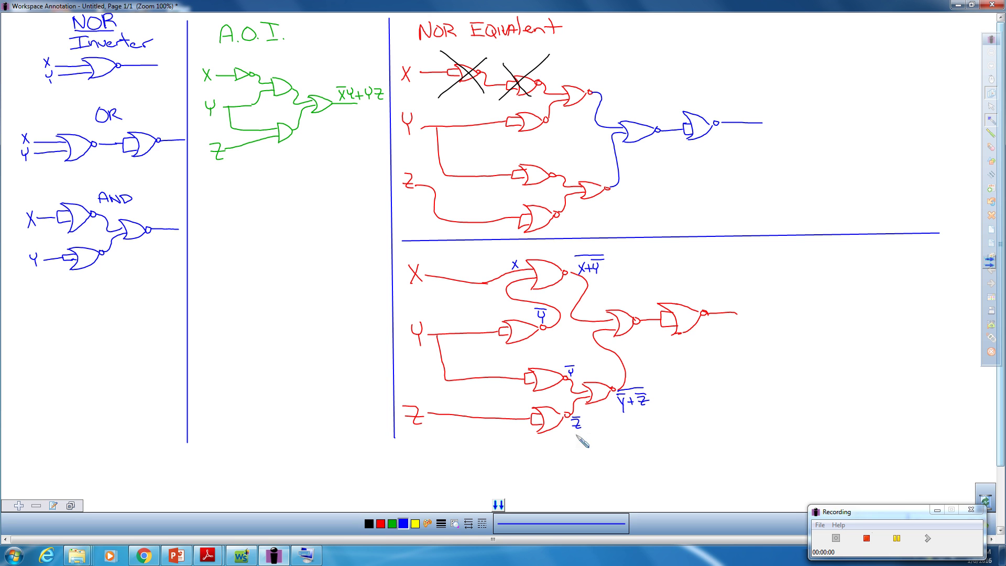
In green, write =X̄Y beside the top gate output and YZ beneath the Ȳ+Z̄ label
{"action": "left_click", "coordinate": [393, 524]}
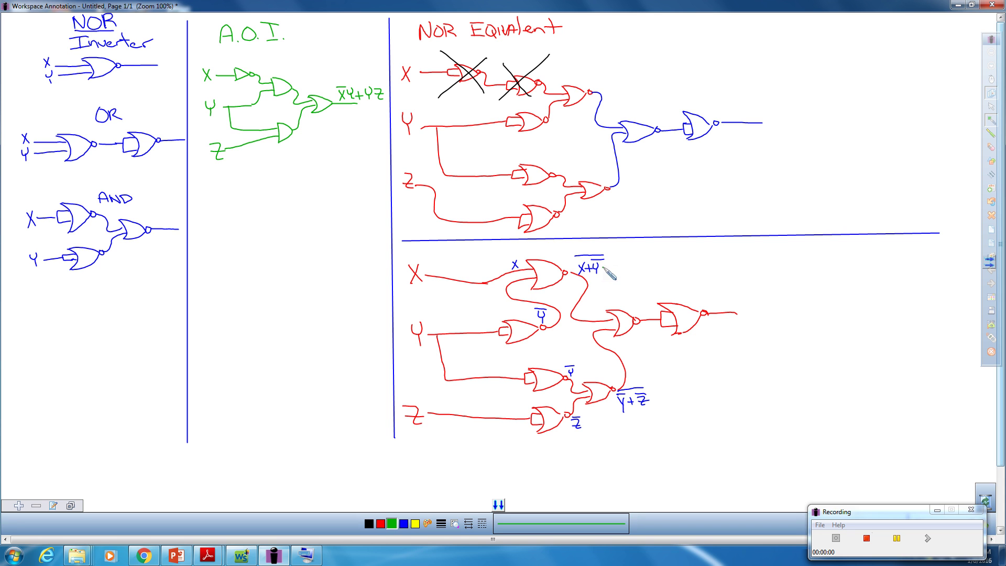
{"action": "left_click_drag", "start_coordinate": [602, 266], "coordinate": [610, 265]}
{"action": "left_click_drag", "start_coordinate": [602, 270], "coordinate": [610, 269]}
{"action": "mouse_move", "coordinate": [619, 265]}
{"action": "left_mouse_down"}
{"action": "mouse_move", "coordinate": [625, 271]}
{"action": "mouse_move", "coordinate": [624, 260]}
{"action": "left_mouse_up"}
{"action": "mouse_move", "coordinate": [635, 262]}
{"action": "left_mouse_down"}
{"action": "mouse_move", "coordinate": [612, 283]}
{"action": "mouse_move", "coordinate": [623, 278]}
{"action": "mouse_move", "coordinate": [627, 288]}
{"action": "left_mouse_up"}
{"action": "mouse_move", "coordinate": [622, 427]}
{"action": "left_mouse_down"}
{"action": "mouse_move", "coordinate": [638, 419]}
{"action": "mouse_move", "coordinate": [661, 439]}
{"action": "mouse_move", "coordinate": [679, 435]}
{"action": "left_mouse_up"}
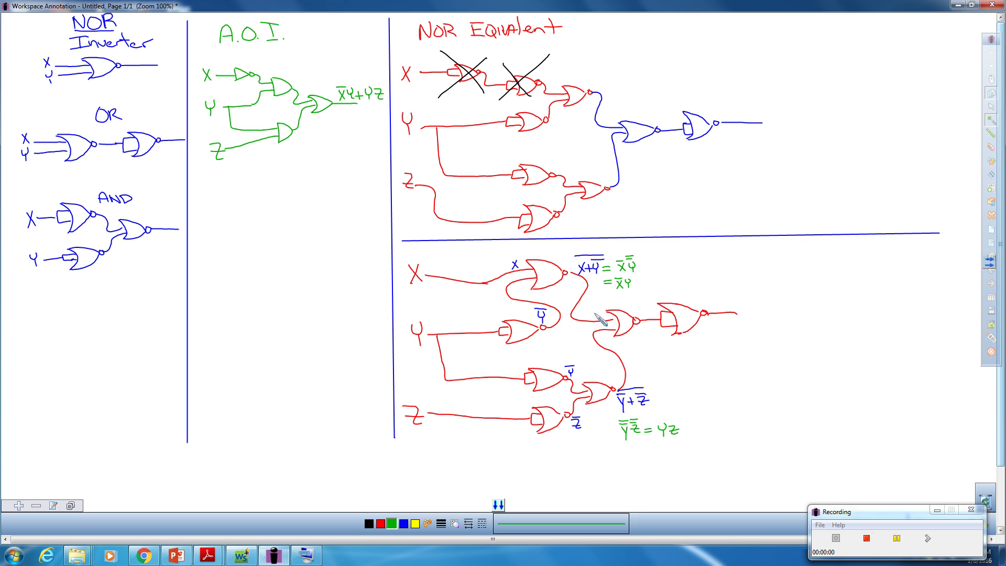
Label the penultimate gate's upper input X̄Y in red, and its output with the inverted sum in blue
{"action": "left_click", "coordinate": [381, 522]}
{"action": "left_click_drag", "start_coordinate": [589, 313], "coordinate": [595, 310]}
{"action": "mouse_move", "coordinate": [598, 312]}
{"action": "left_mouse_down"}
{"action": "mouse_move", "coordinate": [598, 344]}
{"action": "mouse_move", "coordinate": [611, 340]}
{"action": "left_mouse_up"}
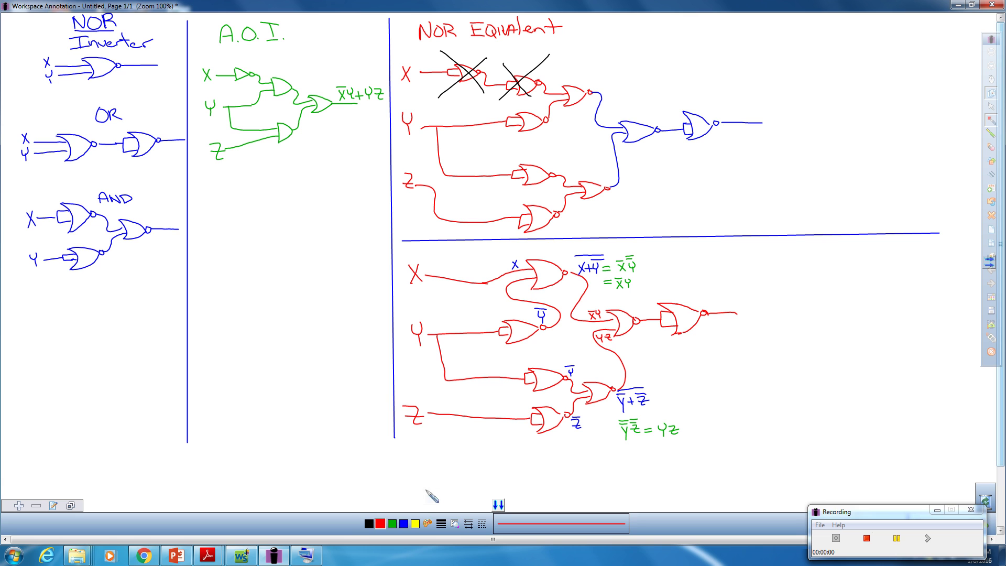
{"action": "left_click", "coordinate": [404, 524]}
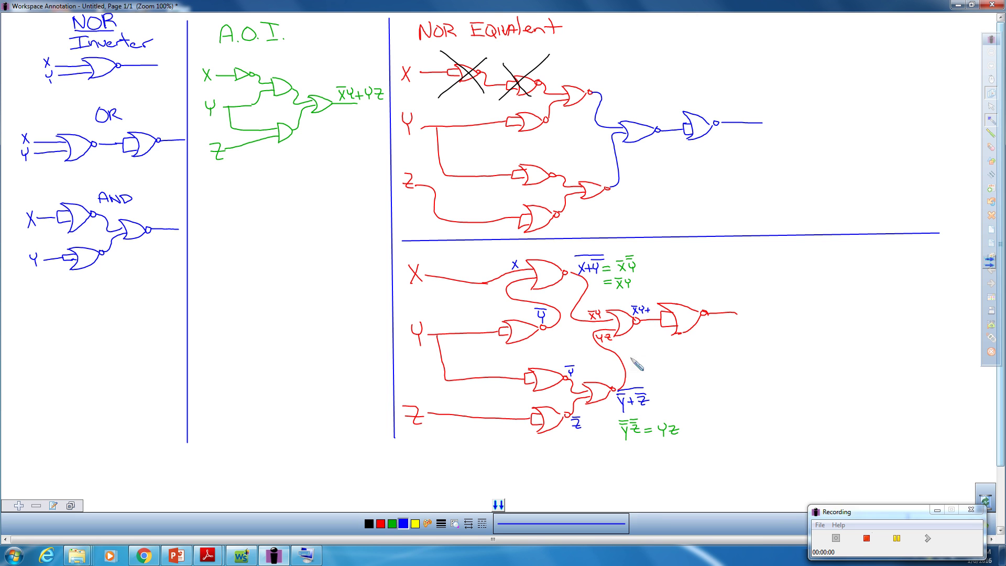
{"action": "left_click_drag", "start_coordinate": [650, 308], "coordinate": [658, 302]}
Write the double-overbarred X̄Y+YZ expression at the final output in blue
{"action": "mouse_move", "coordinate": [739, 301]}
{"action": "left_mouse_down"}
{"action": "mouse_move", "coordinate": [747, 310]}
{"action": "mouse_move", "coordinate": [738, 311]}
{"action": "mouse_move", "coordinate": [750, 298]}
{"action": "mouse_move", "coordinate": [751, 312]}
{"action": "mouse_move", "coordinate": [772, 307]}
{"action": "left_mouse_up"}
{"action": "mouse_move", "coordinate": [776, 300]}
{"action": "left_mouse_down"}
{"action": "mouse_move", "coordinate": [774, 313]}
{"action": "mouse_move", "coordinate": [784, 307]}
{"action": "mouse_move", "coordinate": [761, 294]}
{"action": "mouse_move", "coordinate": [784, 292]}
{"action": "left_mouse_up"}
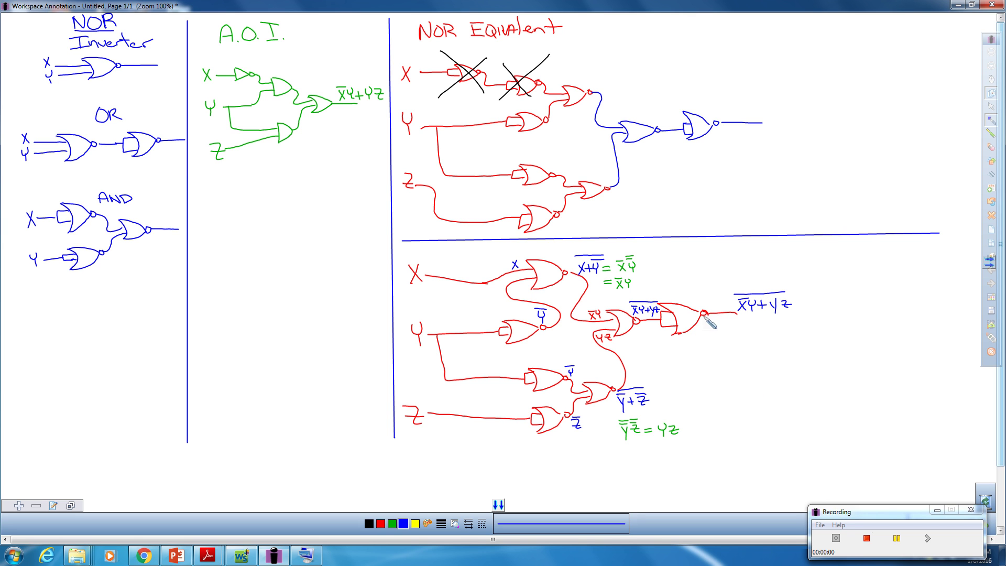
{"action": "left_click_drag", "start_coordinate": [731, 289], "coordinate": [784, 286]}
Write the simplification '= X̄Y+YZ' beneath the final output expression
{"action": "left_click_drag", "start_coordinate": [734, 335], "coordinate": [748, 341]}
{"action": "mouse_move", "coordinate": [756, 337]}
{"action": "left_mouse_down"}
{"action": "mouse_move", "coordinate": [766, 347]}
{"action": "mouse_move", "coordinate": [755, 347]}
{"action": "mouse_move", "coordinate": [754, 331]}
{"action": "mouse_move", "coordinate": [770, 347]}
{"action": "mouse_move", "coordinate": [792, 338]}
{"action": "left_mouse_up"}
{"action": "mouse_move", "coordinate": [787, 332]}
{"action": "left_mouse_down"}
{"action": "mouse_move", "coordinate": [787, 343]}
{"action": "mouse_move", "coordinate": [804, 331]}
{"action": "mouse_move", "coordinate": [820, 342]}
{"action": "left_mouse_up"}
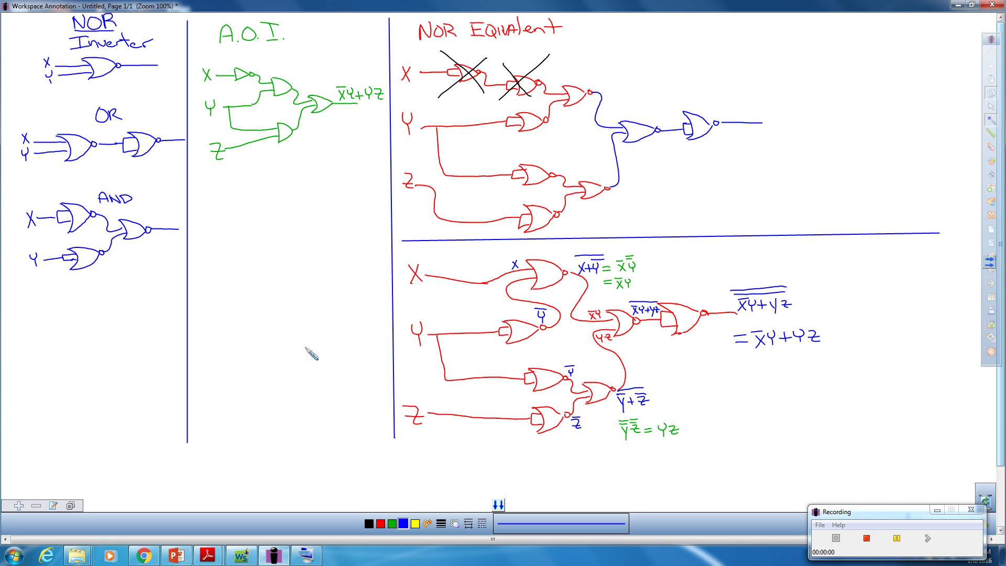
Note '3 chips' in black under the A.O.I. circuit
{"action": "left_click", "coordinate": [368, 524]}
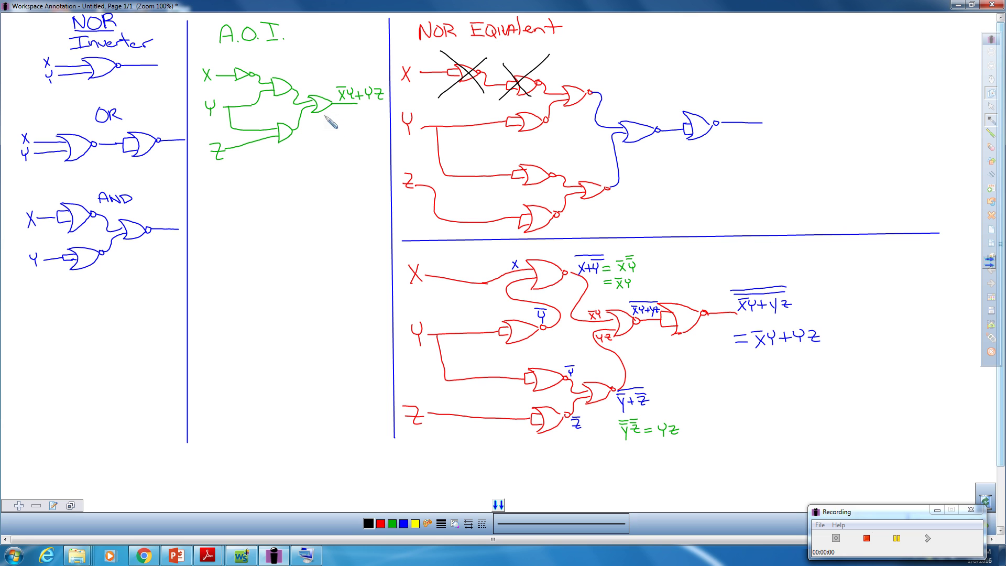
{"action": "mouse_move", "coordinate": [235, 179]}
{"action": "left_mouse_down"}
{"action": "mouse_move", "coordinate": [235, 197]}
{"action": "mouse_move", "coordinate": [268, 194]}
{"action": "left_mouse_up"}
{"action": "mouse_move", "coordinate": [284, 180]}
{"action": "left_mouse_down"}
{"action": "mouse_move", "coordinate": [293, 193]}
{"action": "mouse_move", "coordinate": [329, 194]}
{"action": "left_mouse_up"}
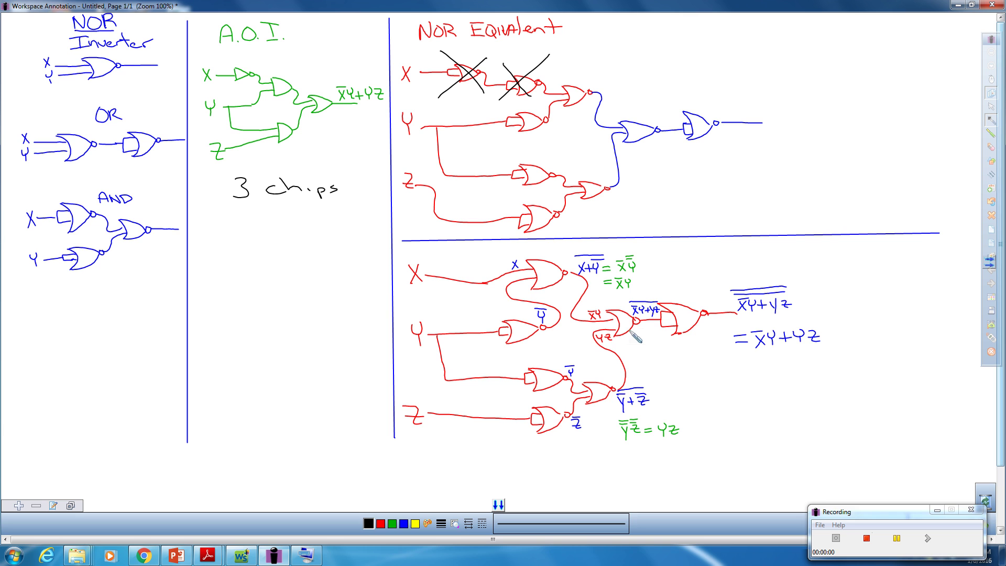
Write '7 gates' and an underlined '2 chips' beside the NOR circuit
{"action": "mouse_move", "coordinate": [835, 258]}
{"action": "left_mouse_down"}
{"action": "mouse_move", "coordinate": [852, 259]}
{"action": "mouse_move", "coordinate": [839, 280]}
{"action": "mouse_move", "coordinate": [865, 275]}
{"action": "mouse_move", "coordinate": [871, 291]}
{"action": "mouse_move", "coordinate": [903, 262]}
{"action": "mouse_move", "coordinate": [920, 283]}
{"action": "left_mouse_up"}
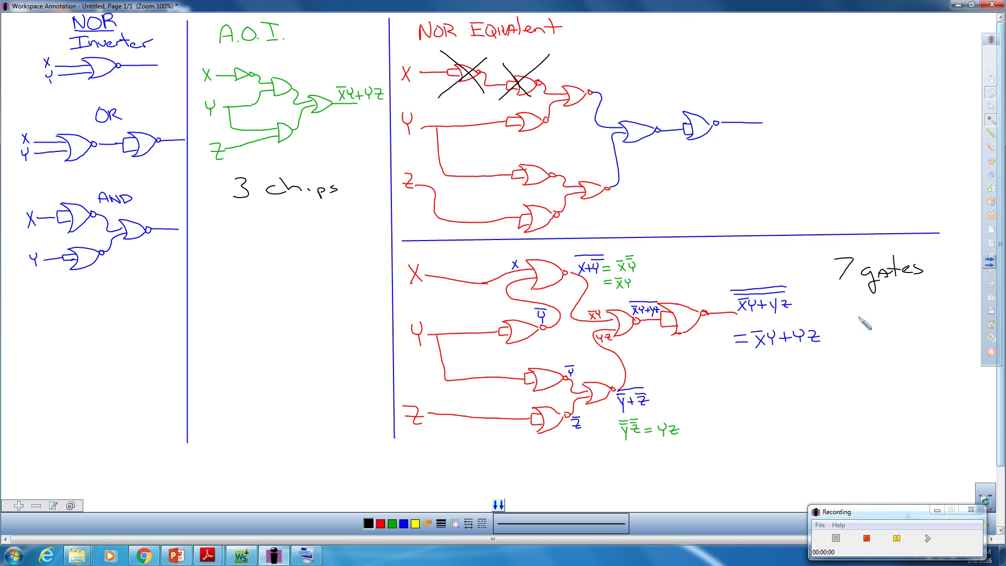
{"action": "mouse_move", "coordinate": [856, 316]}
{"action": "left_mouse_down"}
{"action": "mouse_move", "coordinate": [927, 326]}
{"action": "mouse_move", "coordinate": [951, 330]}
{"action": "left_mouse_up"}
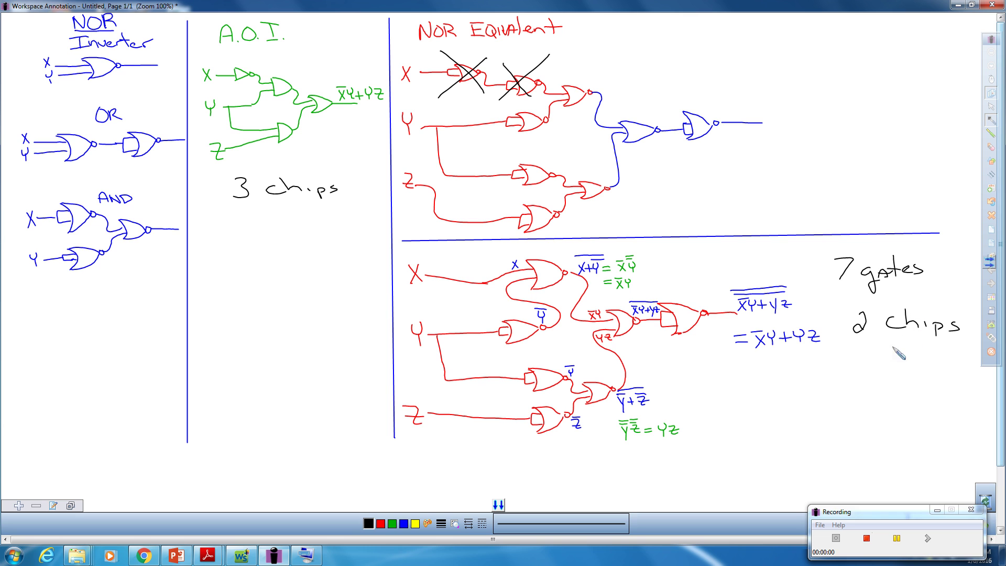
{"action": "left_click_drag", "start_coordinate": [855, 362], "coordinate": [955, 358]}
Underline the '3 chips' note under the A.O.I. circuit in black
{"action": "left_click_drag", "start_coordinate": [232, 220], "coordinate": [323, 214]}
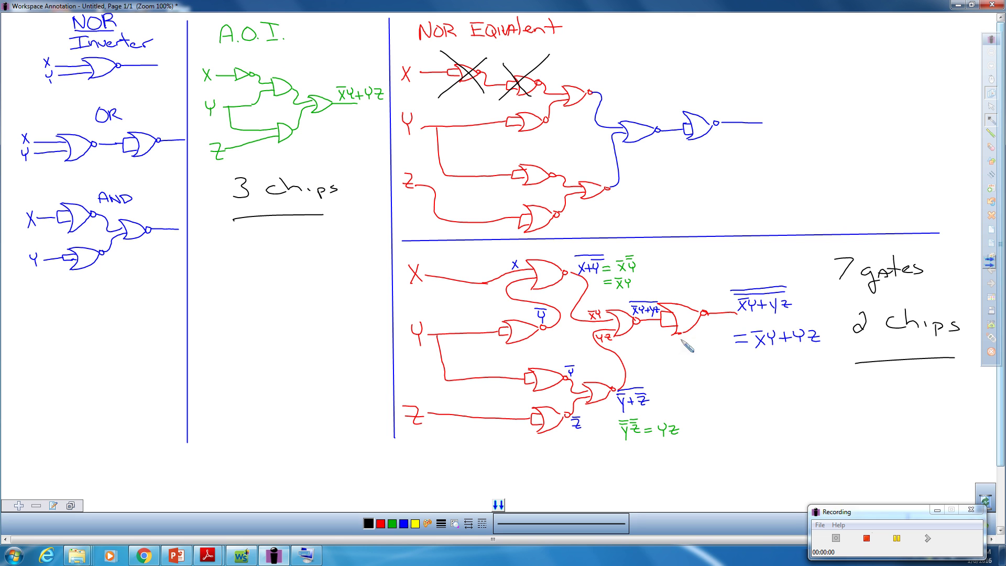